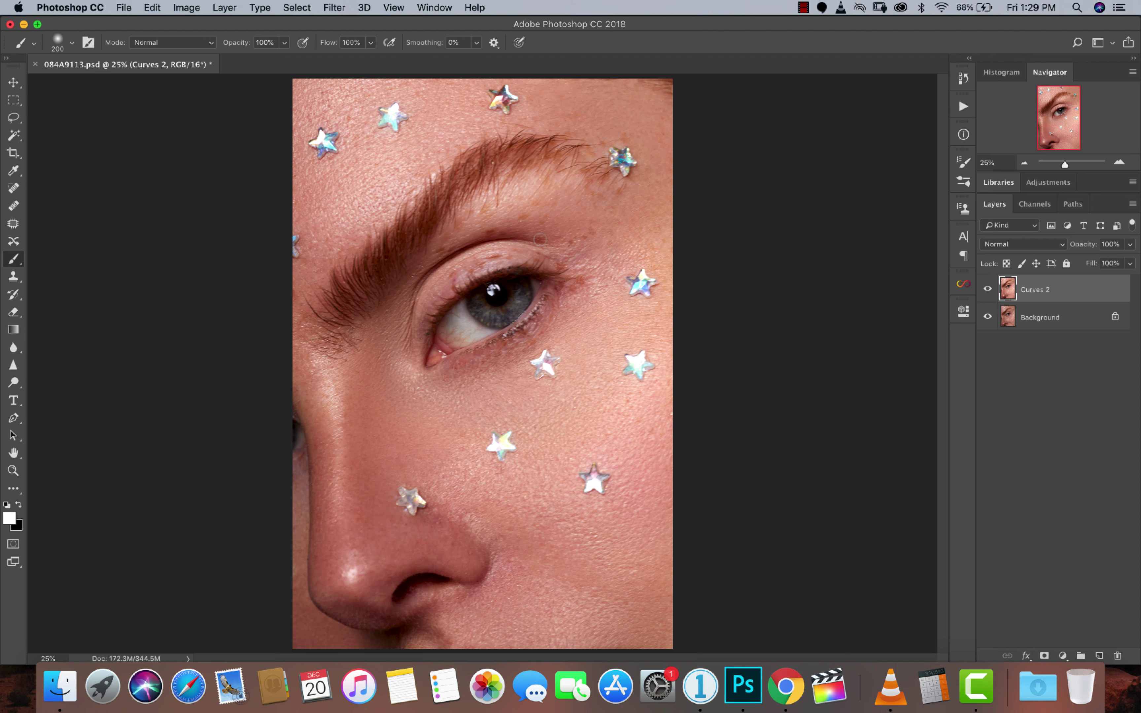
# Step: Show the adjustment layer type list from the Layers panel, ready to add above Curves 2
pyautogui.click(1038, 542)
pyautogui.click(1063, 655)
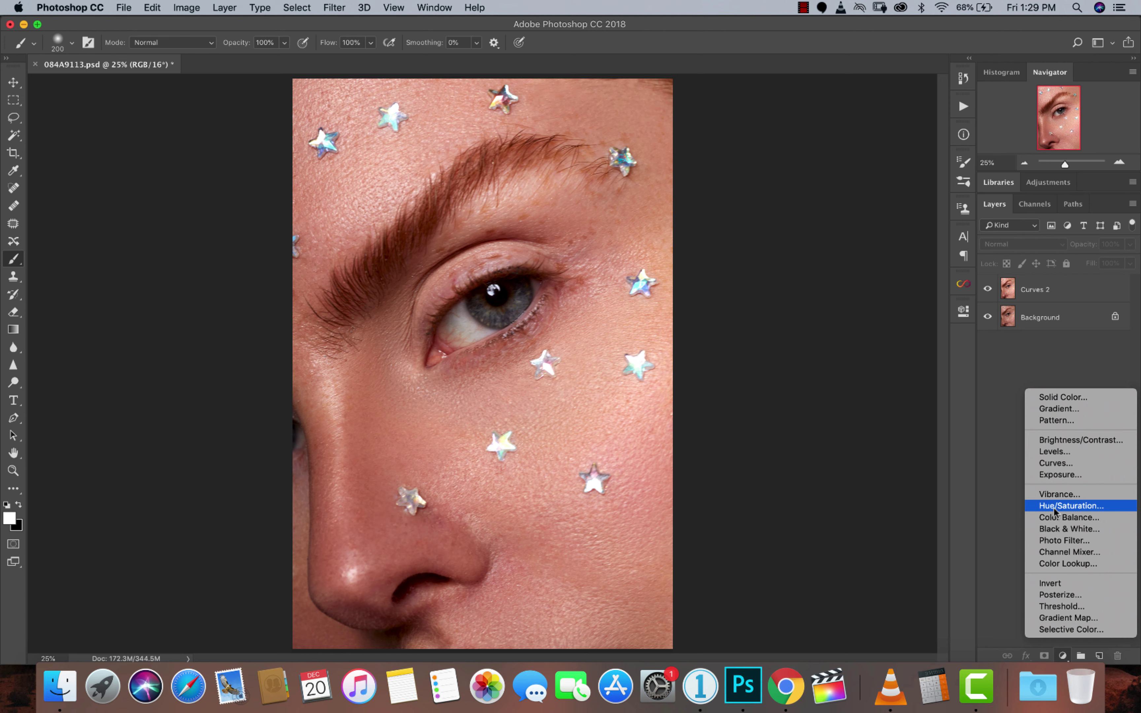
# Step: Add a Color Lookup adjustment layer loaded with the MSL 3.CUBE 3D LUT
pyautogui.click(1065, 563)
pyautogui.click(815, 350)
pyautogui.click(819, 352)
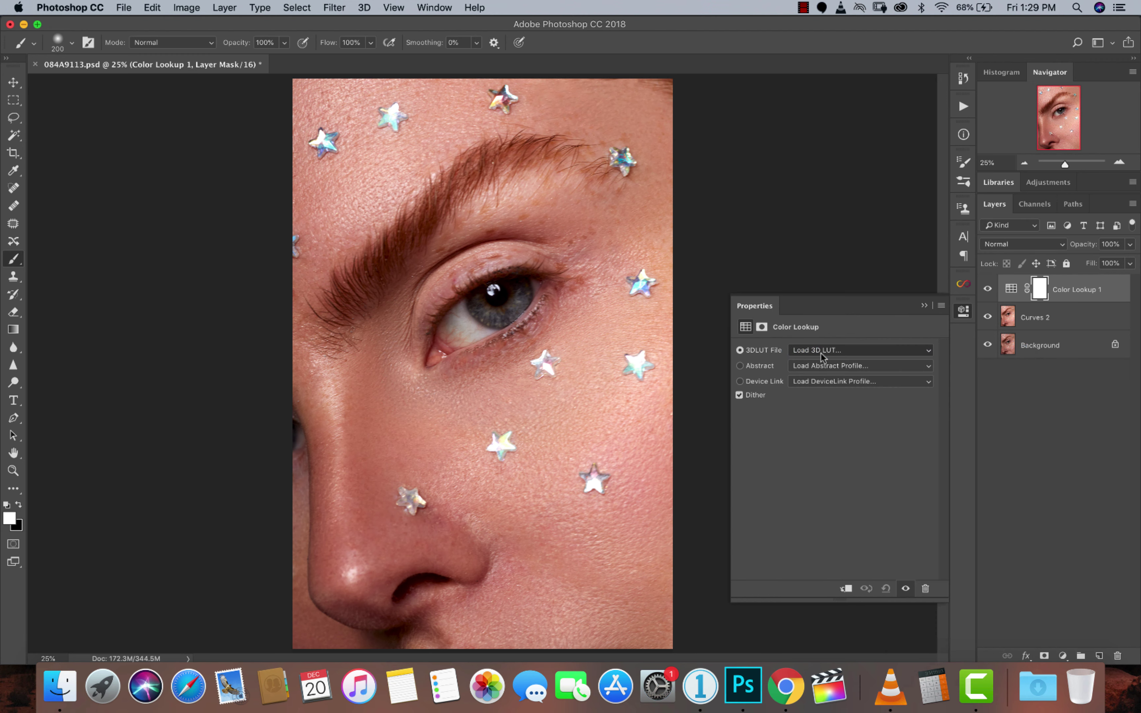
pyautogui.click(715, 308)
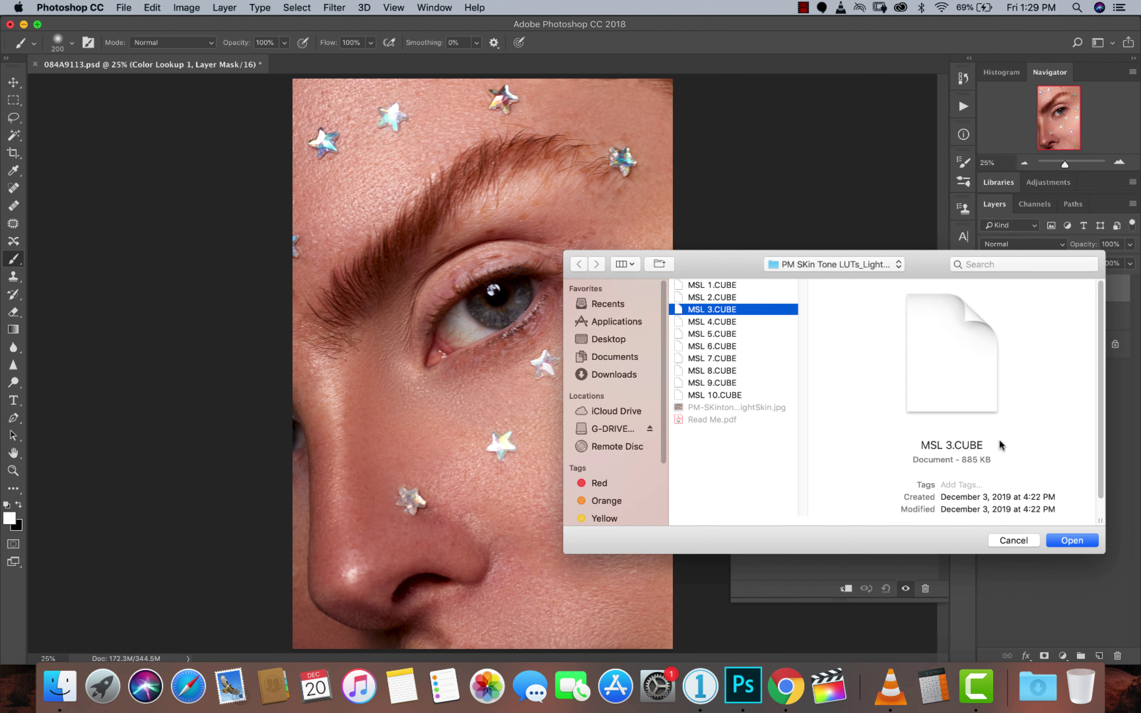
pyautogui.click(1057, 541)
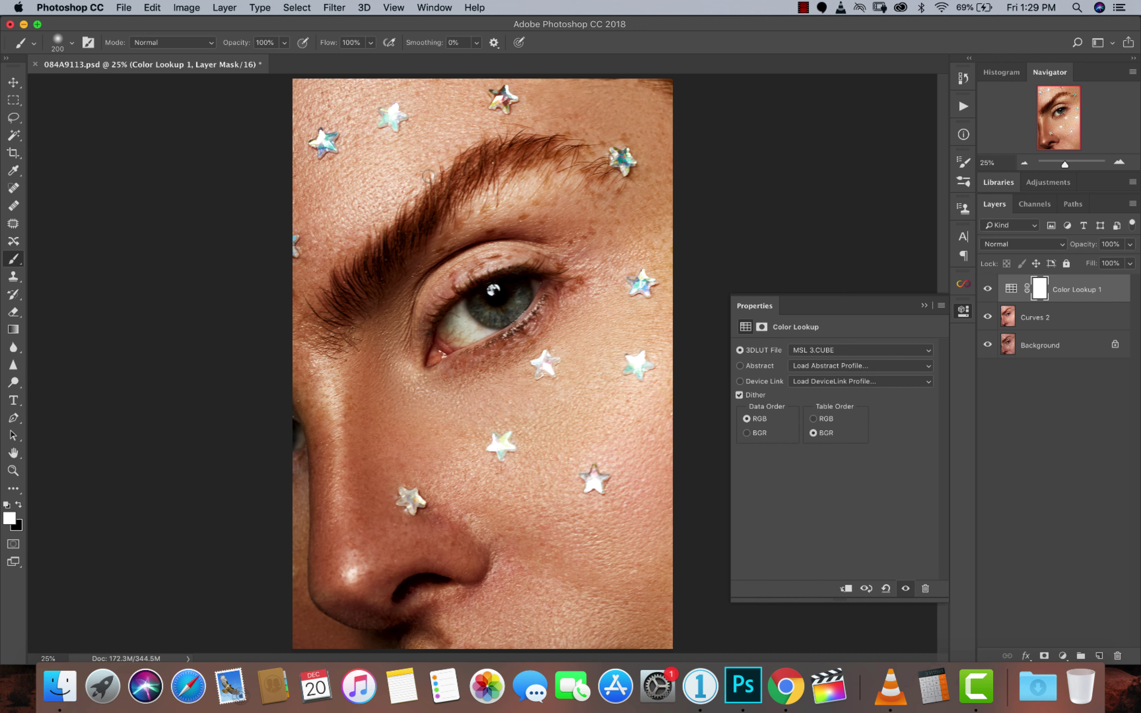
# Step: Compare the LUT effect, set the Color Lookup opacity to 50%, and show the Actions list
pyautogui.click(987, 289)
pyautogui.click(988, 290)
pyautogui.moveTo(1131, 244); pyautogui.dragTo(1098, 259)
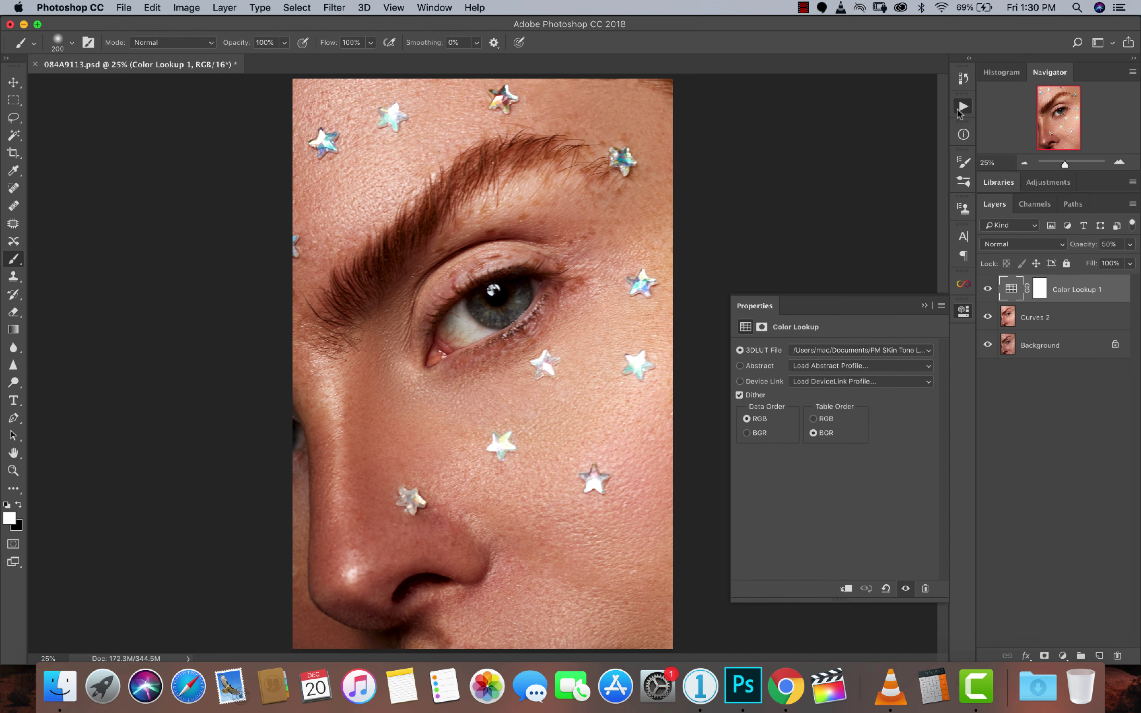
pyautogui.click(960, 109)
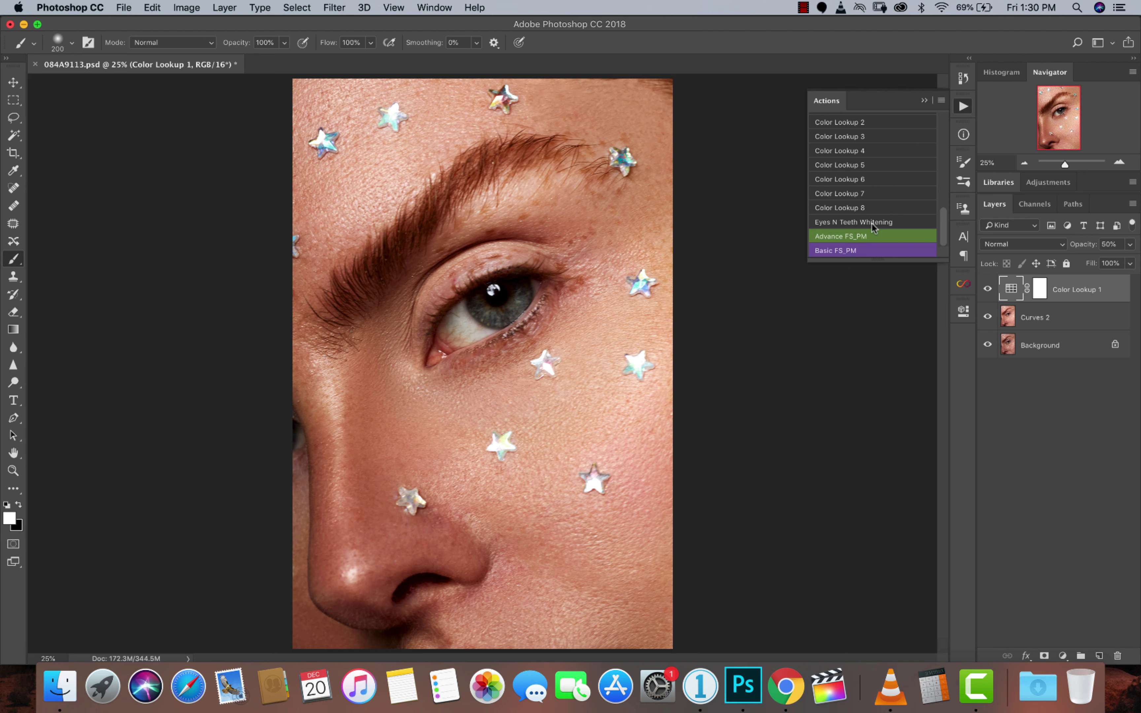
# Step: Run the Eyes N Teeth Whitening action, expand its group, and make the brush active
pyautogui.click(842, 221)
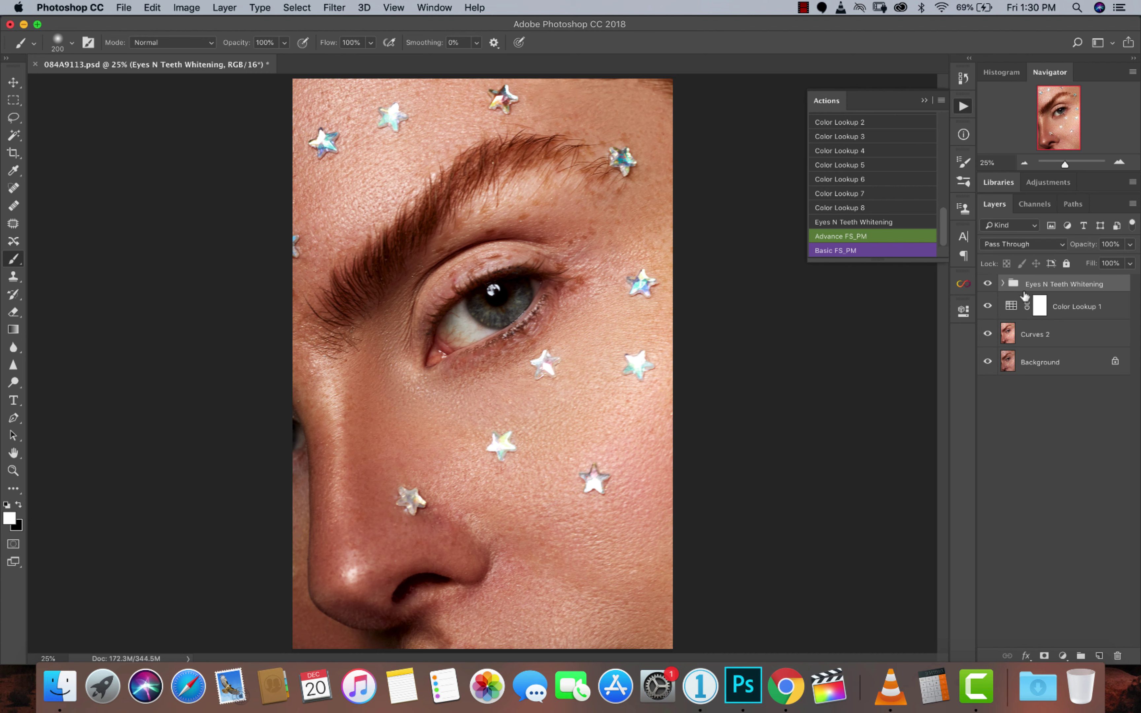
pyautogui.click(1003, 283)
pyautogui.moveTo(16, 269); pyautogui.dragTo(43, 255)
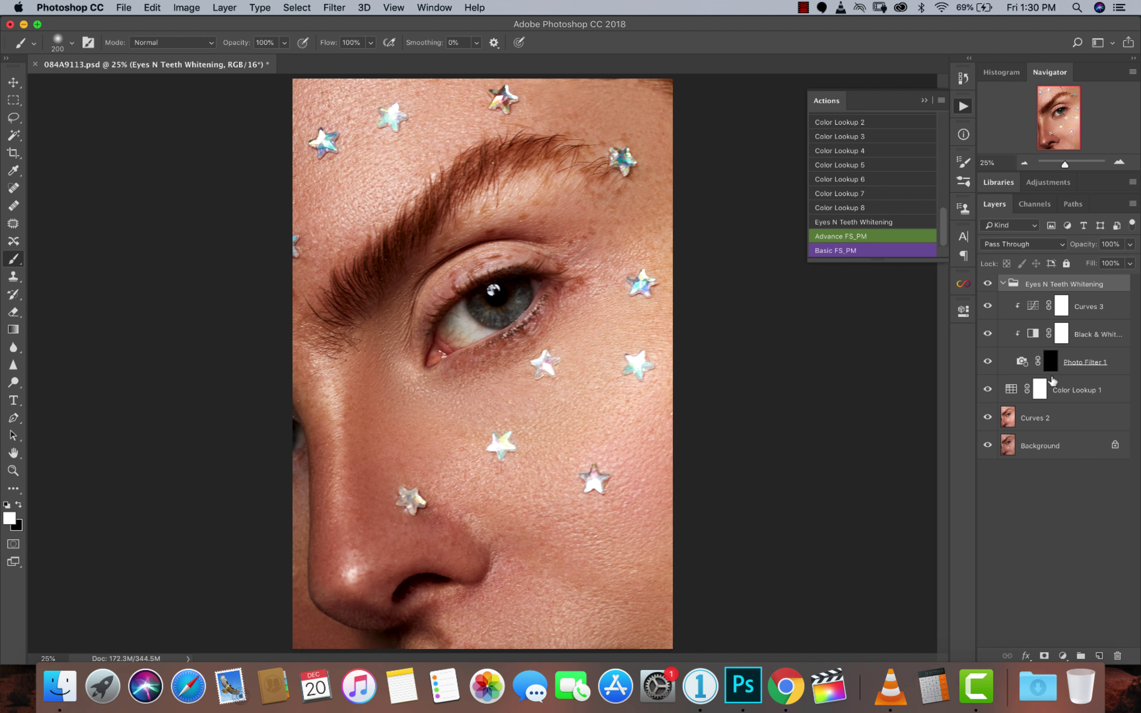
# Step: Paint the Photo Filter 1 mask over the iris and eye white, then collapse the group
pyautogui.click(1049, 359)
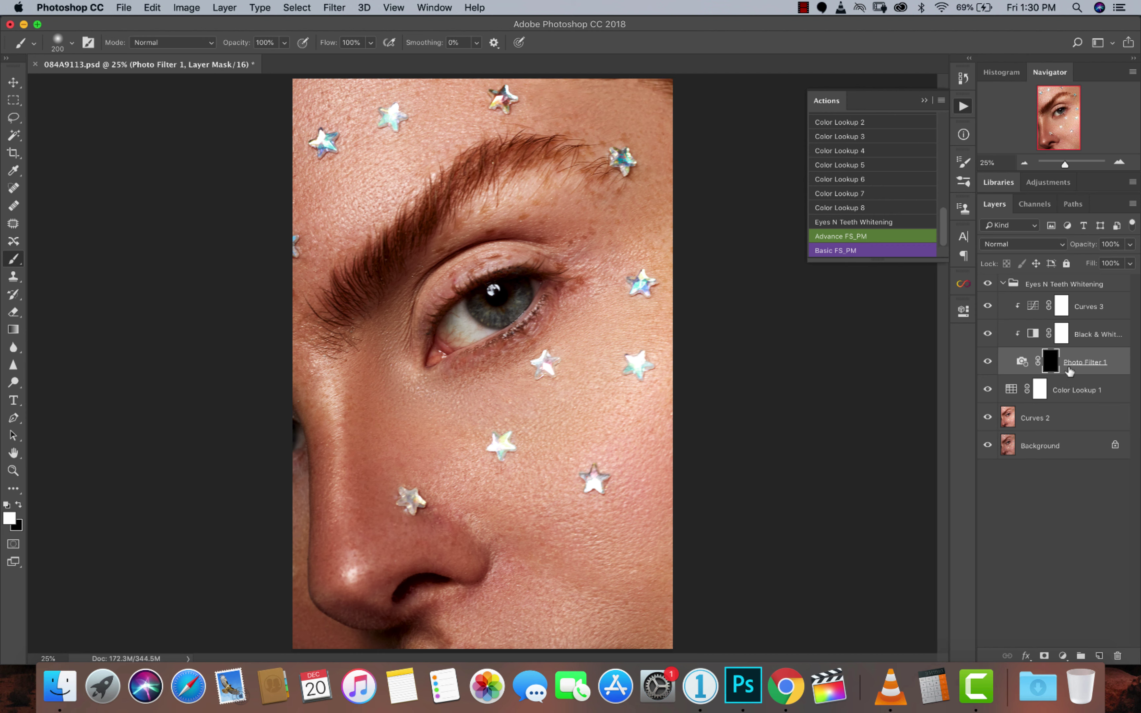
pyautogui.moveTo(481, 307)
pyautogui.mouseDown()
pyautogui.moveTo(514, 300)
pyautogui.moveTo(508, 314)
pyautogui.moveTo(511, 304)
pyautogui.mouseUp()
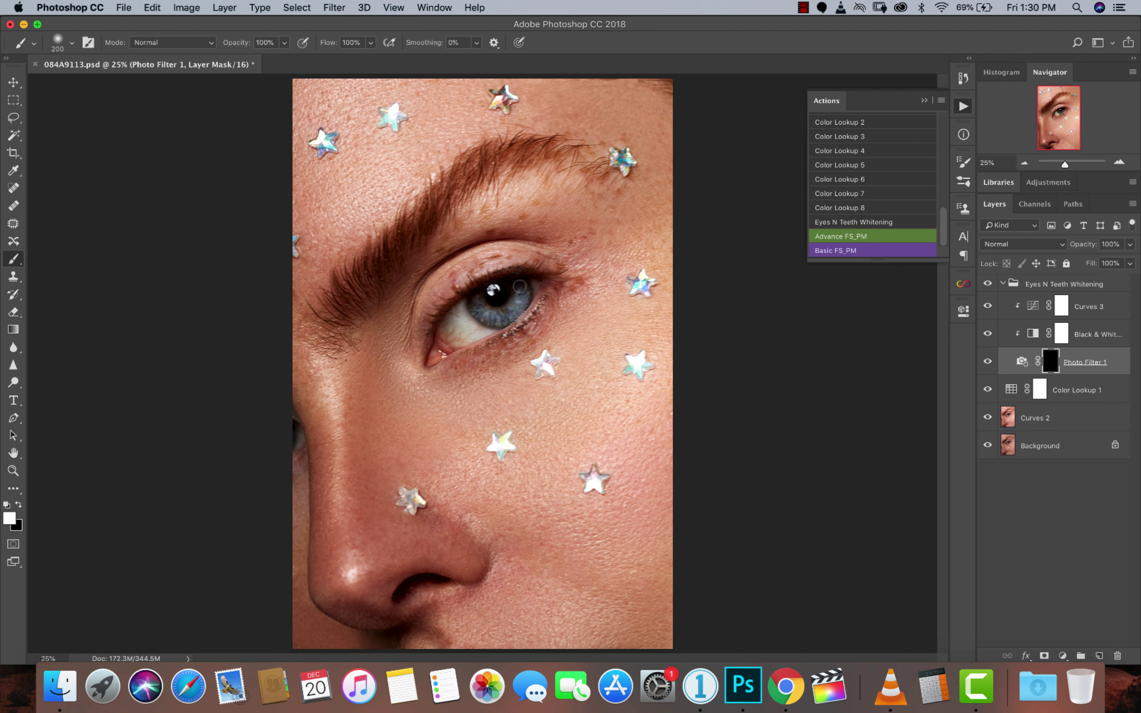
pyautogui.moveTo(464, 309)
pyautogui.mouseDown()
pyautogui.moveTo(484, 327)
pyautogui.moveTo(455, 331)
pyautogui.moveTo(457, 315)
pyautogui.moveTo(471, 332)
pyautogui.mouseUp()
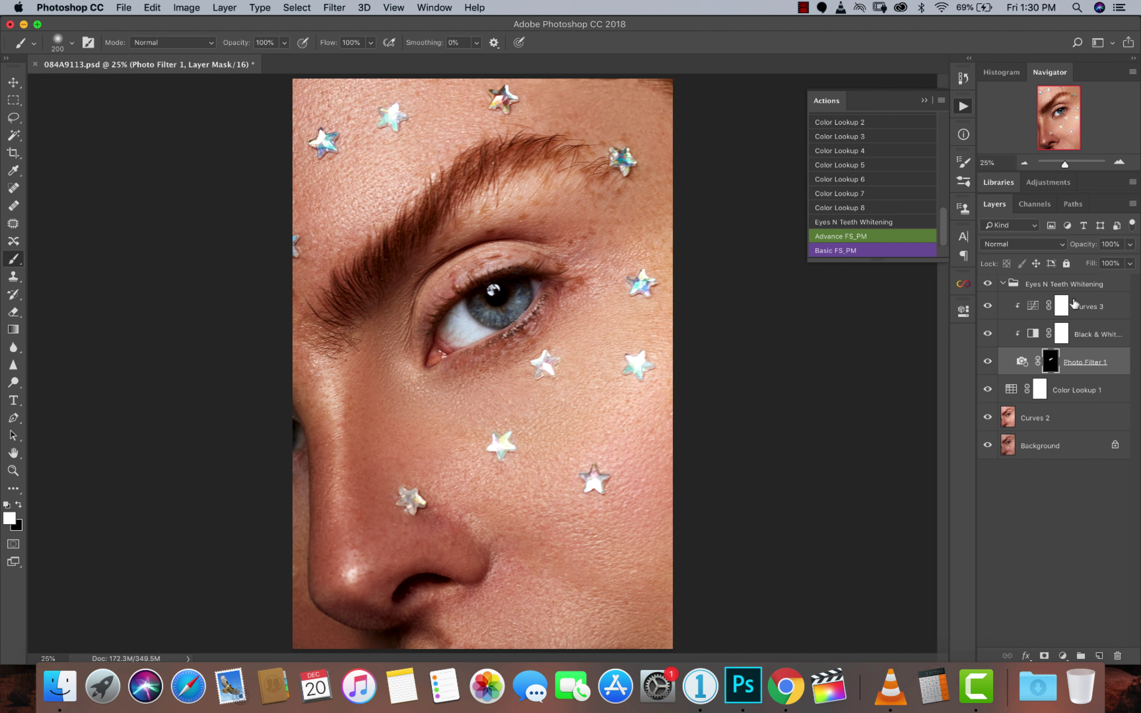
pyautogui.click(1002, 283)
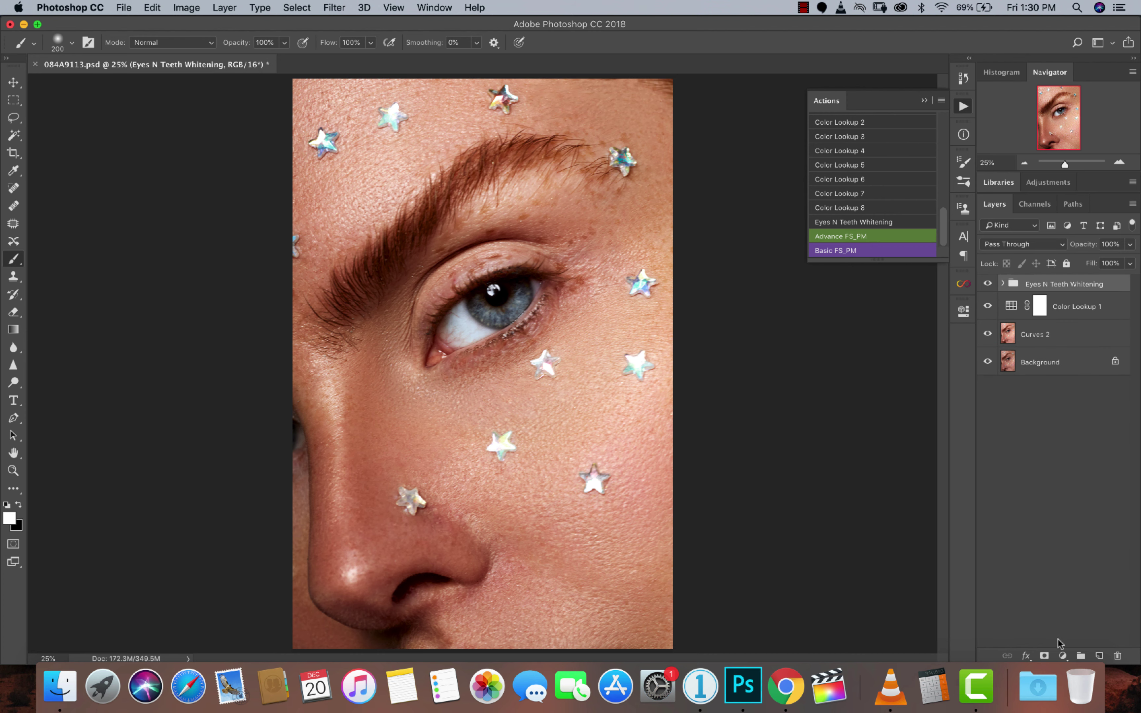
# Step: Add a Color Balance layer above the whitening group with midtones Cyan–Red at -40
pyautogui.click(1063, 656)
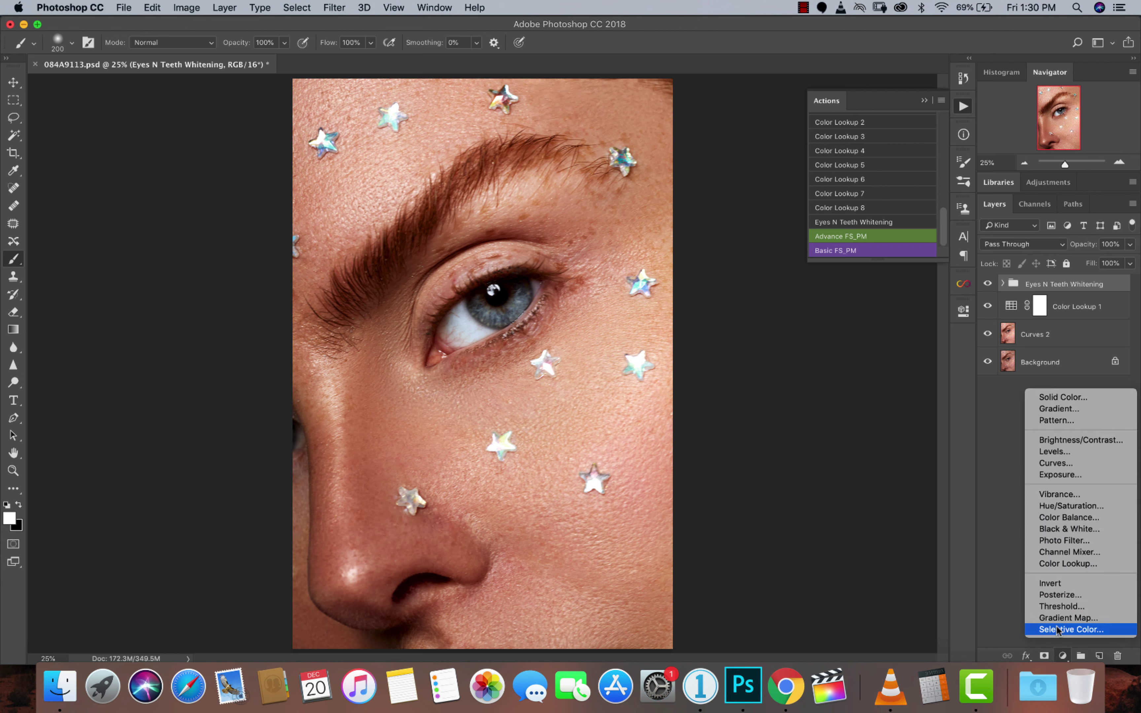
pyautogui.click(1061, 521)
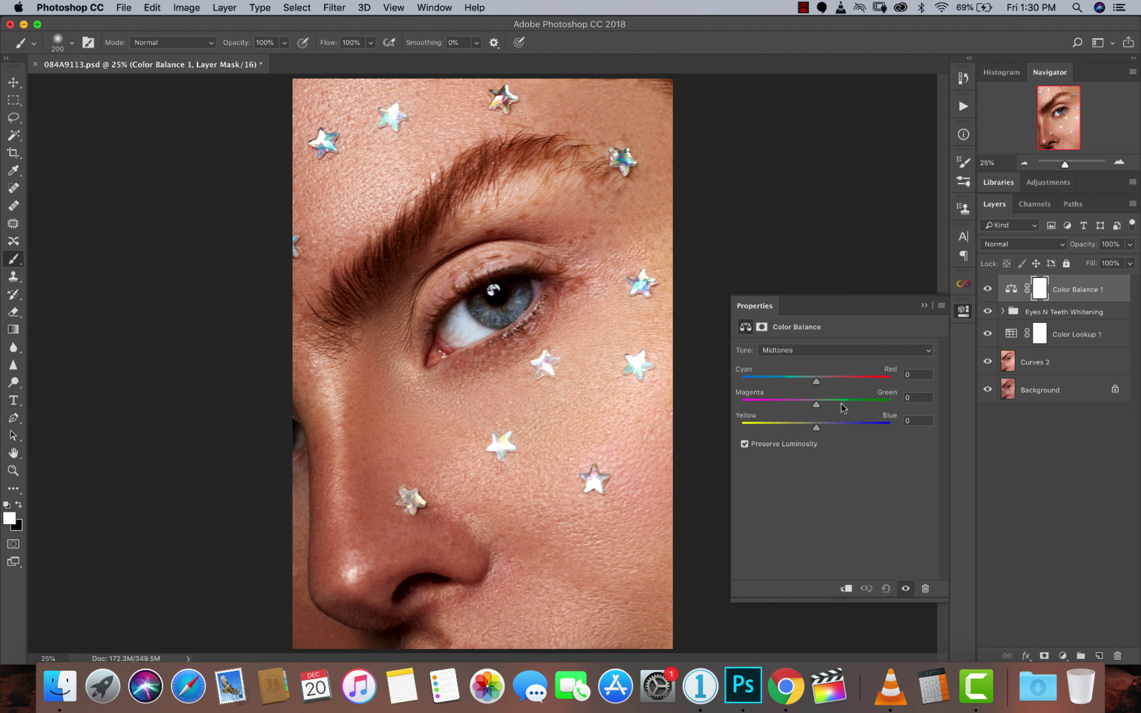
pyautogui.click(1063, 656)
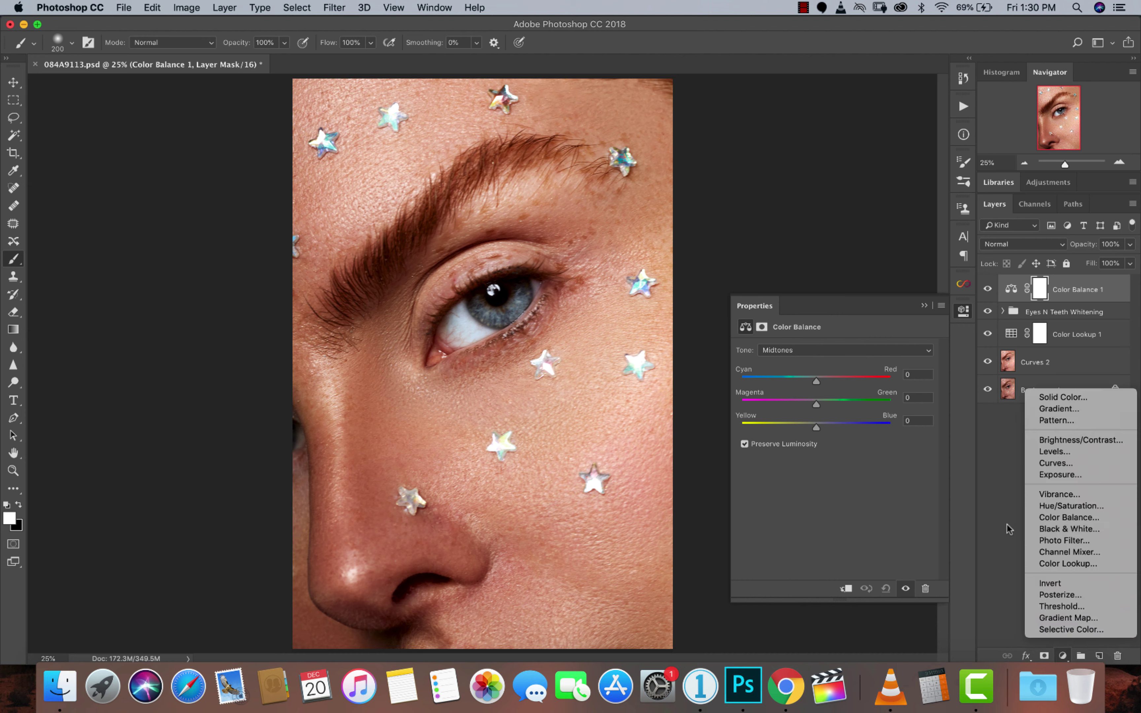
pyautogui.click(1027, 495)
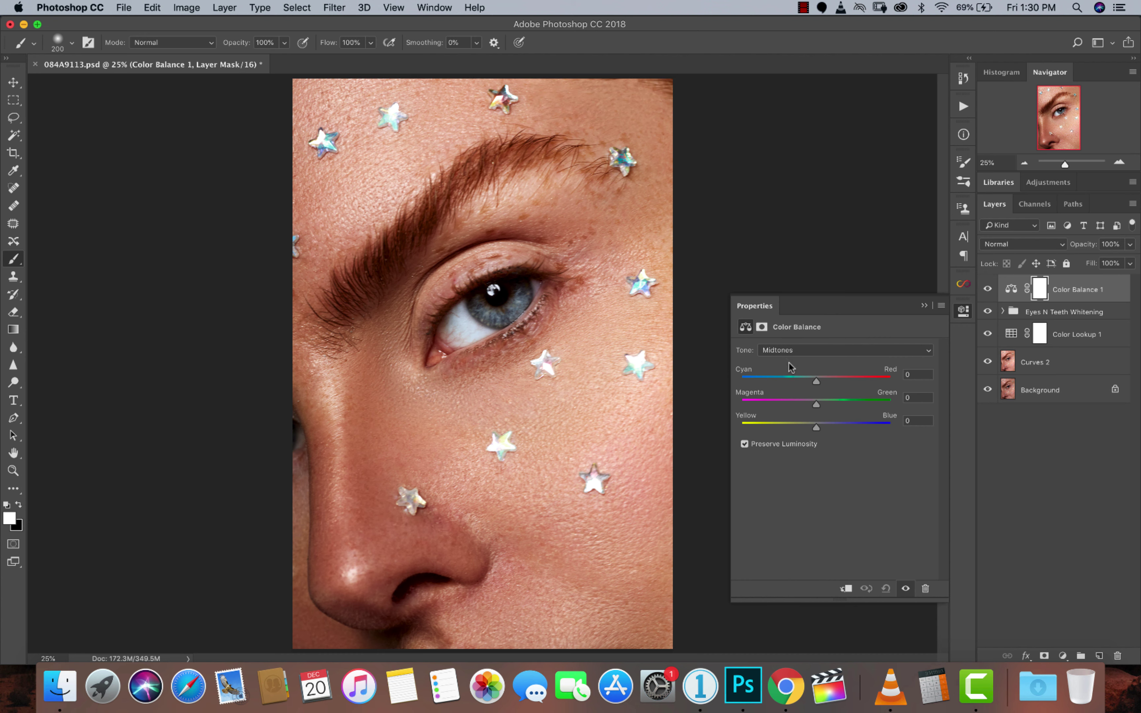
pyautogui.moveTo(816, 380); pyautogui.dragTo(786, 380)
# Step: Invert the Color Balance mask, paint it onto the iris, and set midtones to -40, +6, -46
pyautogui.press('super+i')
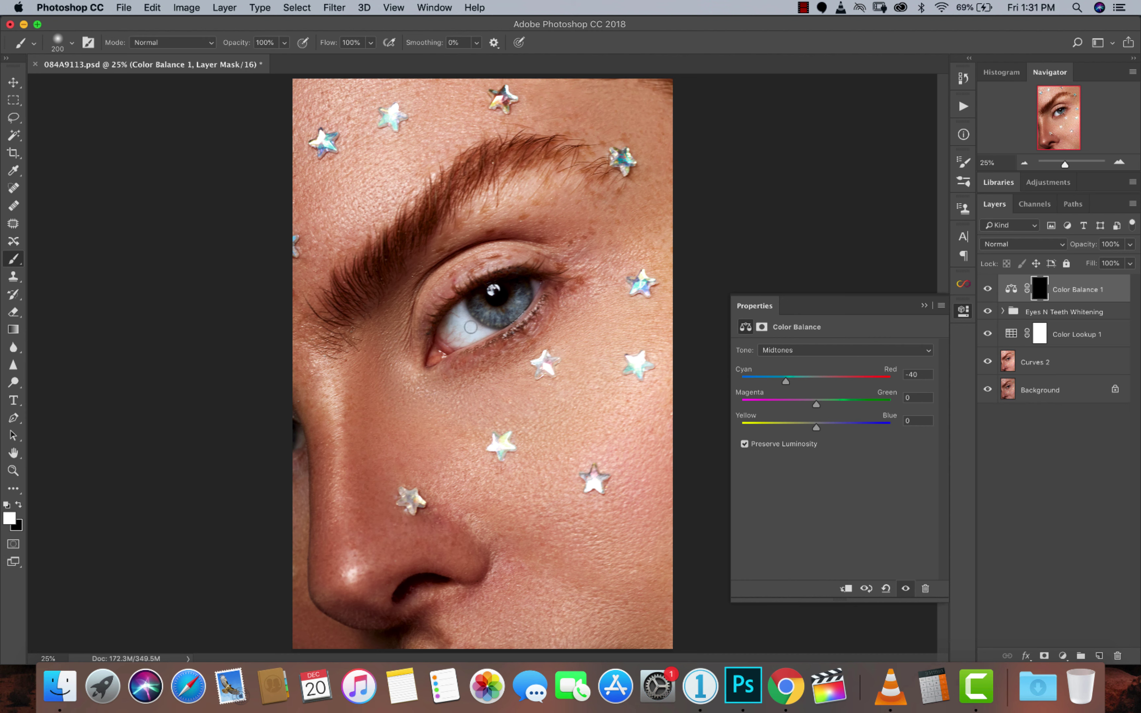
pyautogui.moveTo(473, 304)
pyautogui.mouseDown()
pyautogui.moveTo(498, 311)
pyautogui.moveTo(523, 291)
pyautogui.moveTo(503, 317)
pyautogui.moveTo(485, 314)
pyautogui.moveTo(510, 312)
pyautogui.moveTo(524, 295)
pyautogui.moveTo(503, 313)
pyautogui.moveTo(482, 307)
pyautogui.moveTo(524, 296)
pyautogui.moveTo(480, 306)
pyautogui.moveTo(522, 301)
pyautogui.moveTo(484, 311)
pyautogui.moveTo(510, 313)
pyautogui.mouseUp()
pyautogui.moveTo(818, 429)
pyautogui.mouseDown()
pyautogui.moveTo(801, 429)
pyautogui.moveTo(846, 431)
pyautogui.mouseUp()
pyautogui.moveTo(851, 427); pyautogui.dragTo(787, 427)
pyautogui.moveTo(816, 404); pyautogui.dragTo(782, 429)
# Step: Set the Color Balance highlights to +27, -13 and -49
pyautogui.click(802, 354)
pyautogui.click(804, 362)
pyautogui.moveTo(815, 428); pyautogui.dragTo(789, 430)
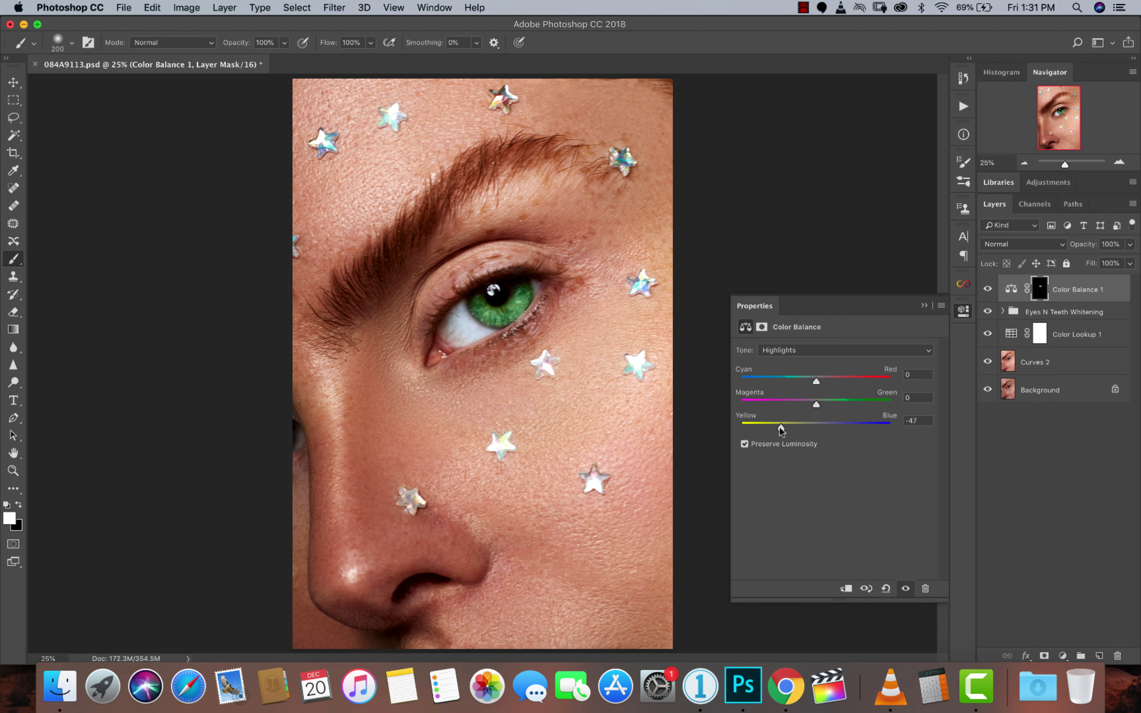
pyautogui.moveTo(829, 382); pyautogui.dragTo(807, 409)
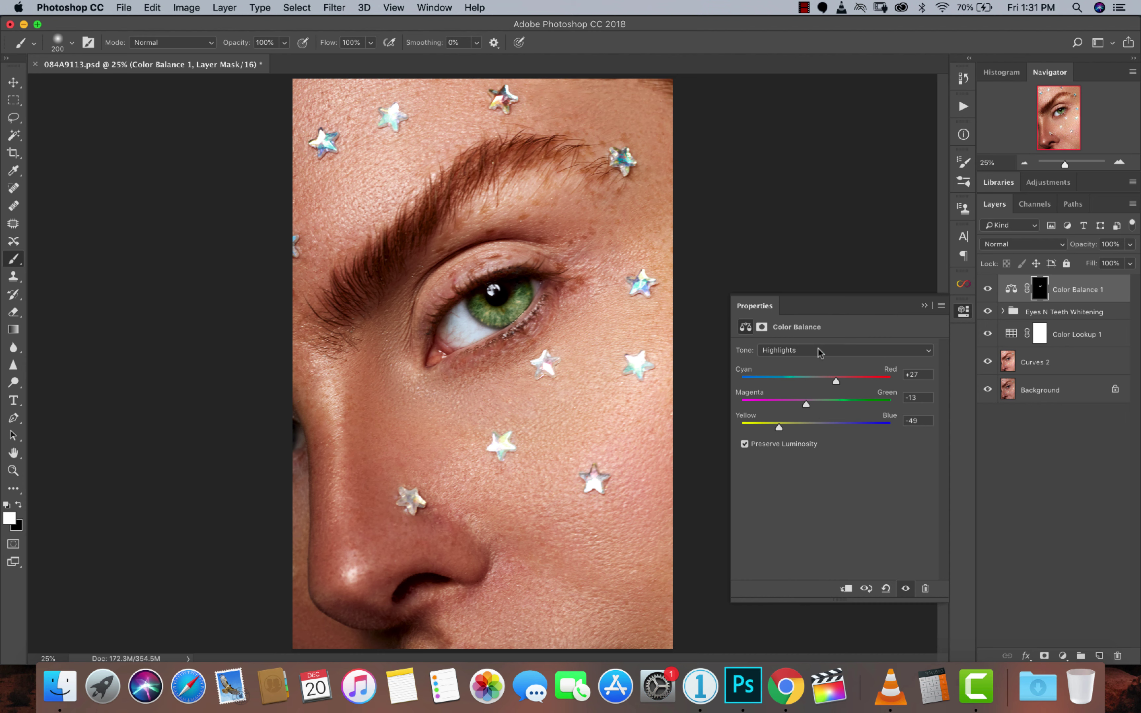
# Step: Set the shadows to -4, -10 and -19, then close the Color Balance properties
pyautogui.click(808, 351)
pyautogui.click(808, 330)
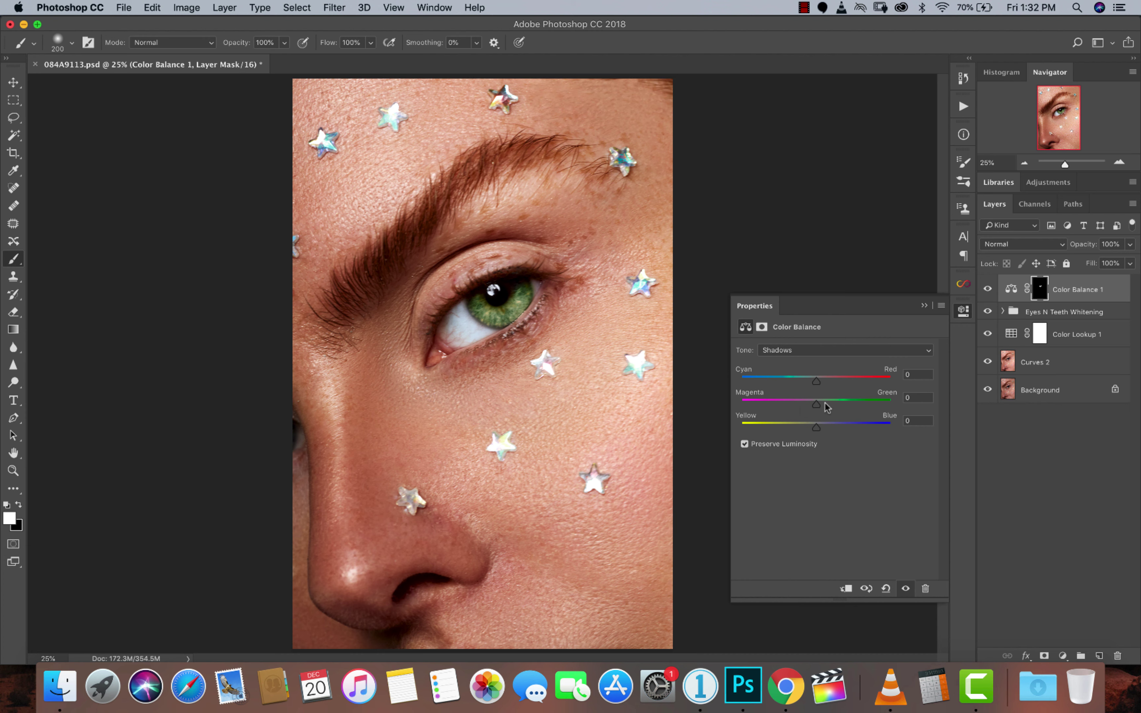
pyautogui.moveTo(817, 383); pyautogui.dragTo(802, 430)
pyautogui.click(924, 305)
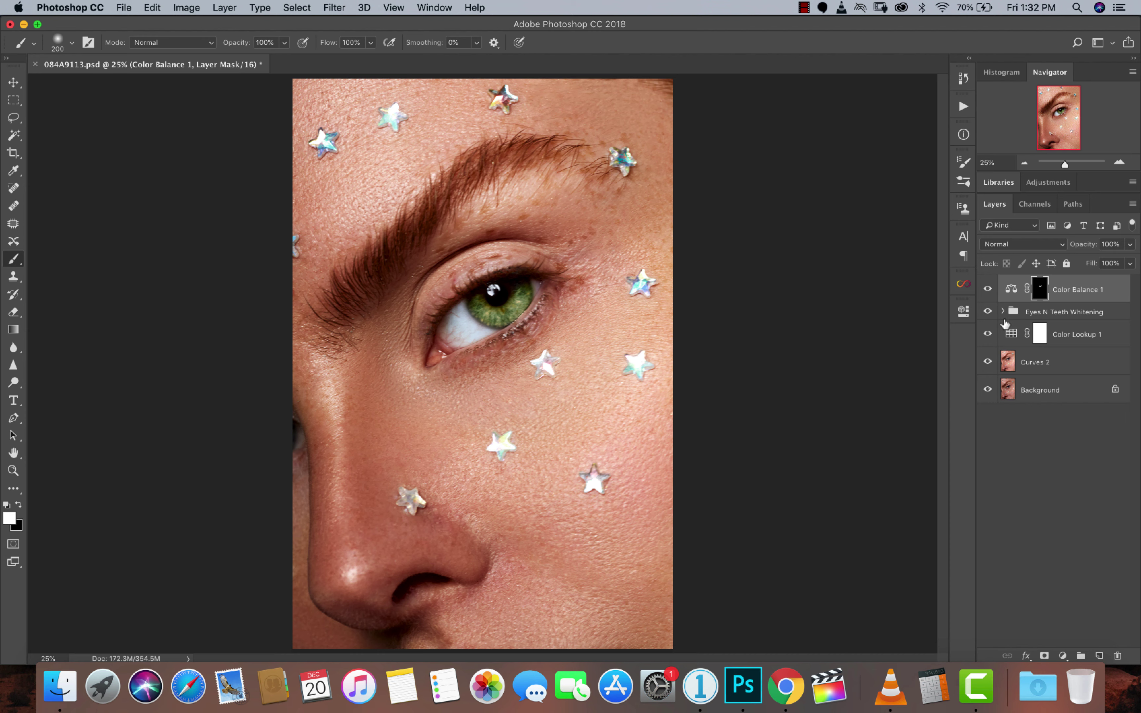
# Step: Group Color Lookup 1, the whitening group and Color Balance 1 into Group 1, comparing before/after
pyautogui.keyDown('shift'); pyautogui.click(1095, 338); pyautogui.keyUp('shift')
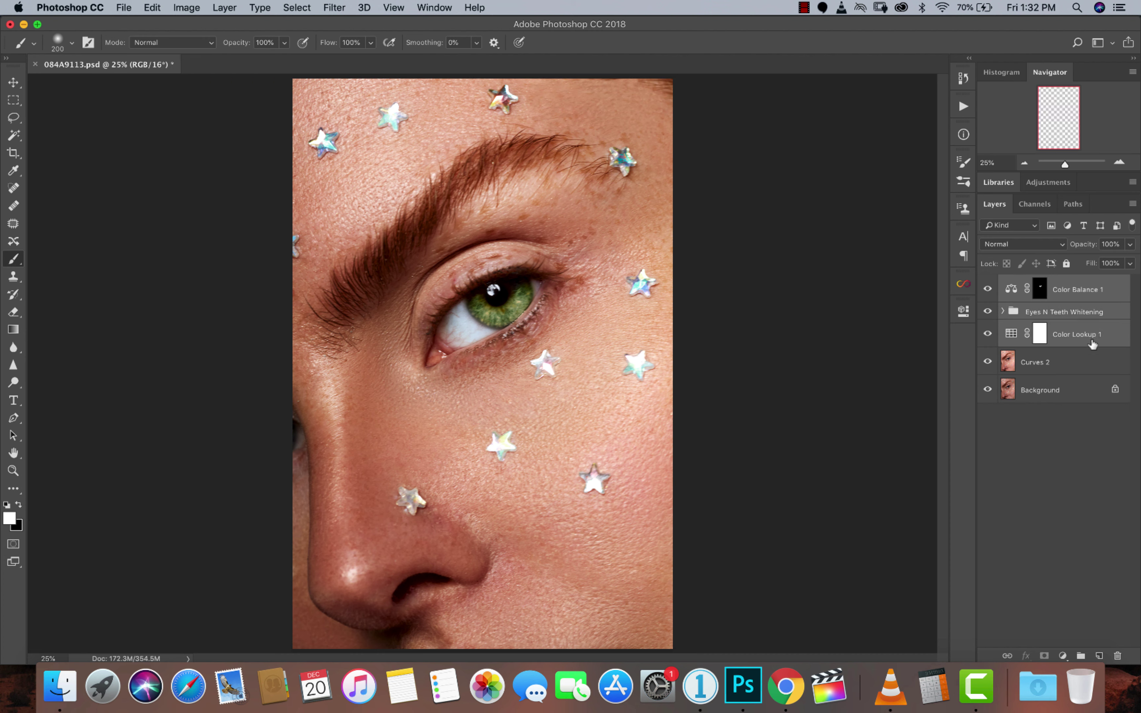
pyautogui.press('super+g')
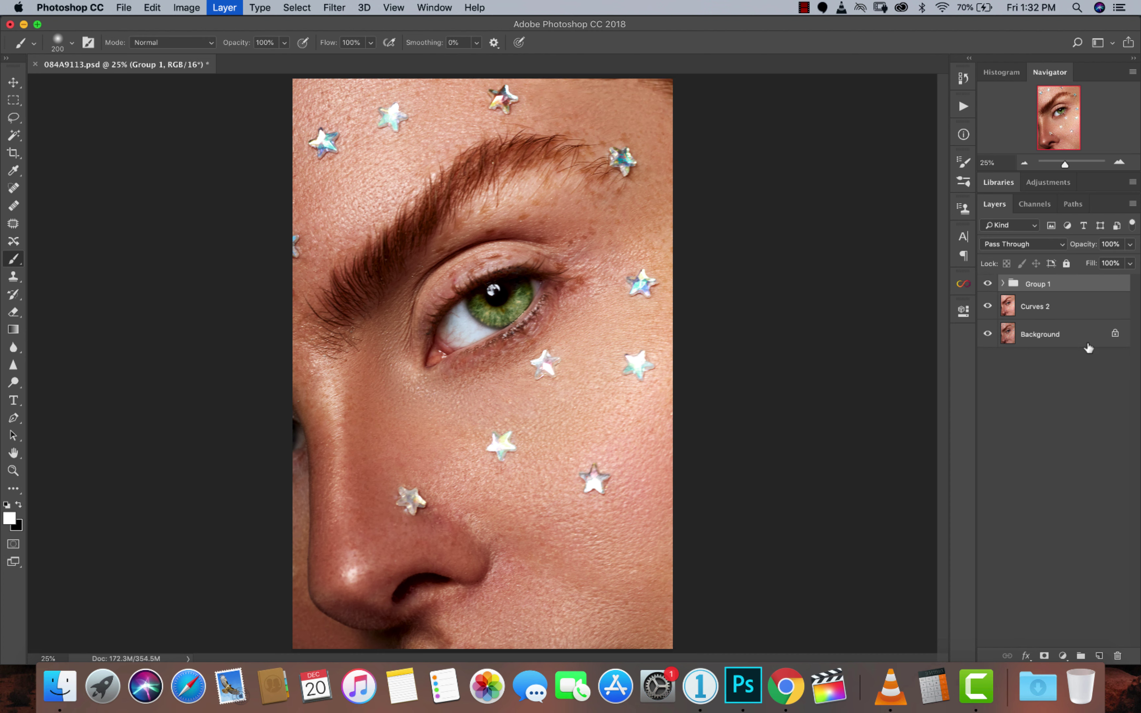
pyautogui.click(988, 284)
pyautogui.click(989, 285)
# Step: Compare the iris tint and whitening on and off inside Group 1, then collapse it
pyautogui.click(1003, 284)
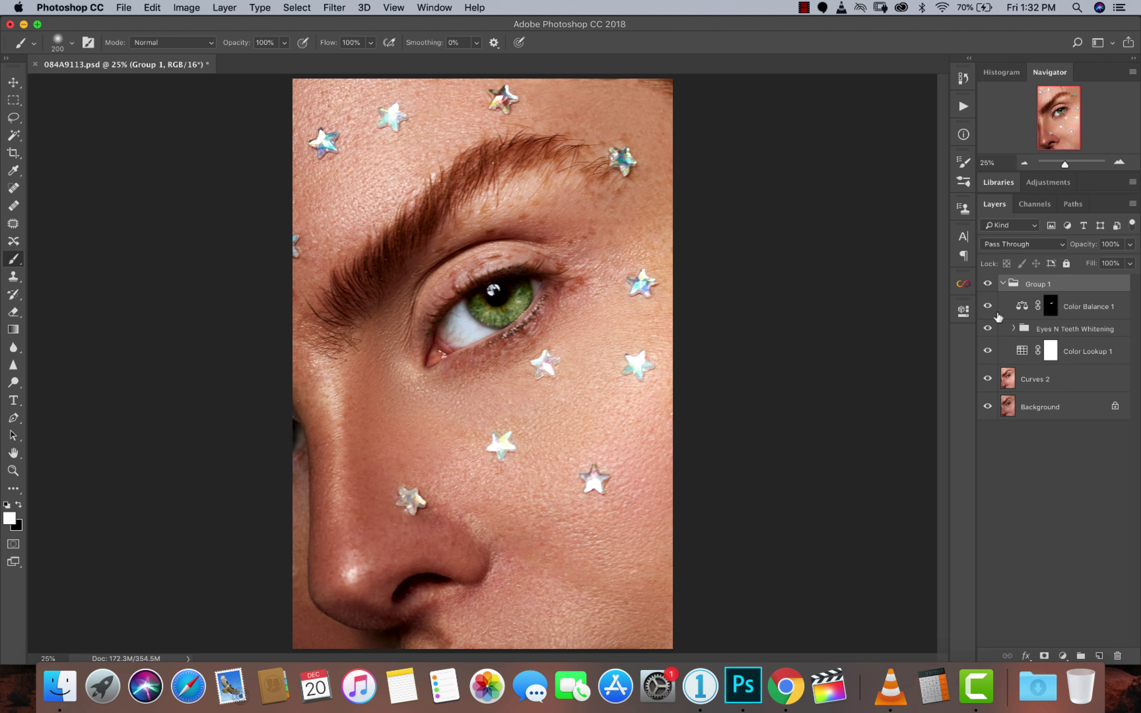
pyautogui.moveTo(988, 305); pyautogui.dragTo(989, 330)
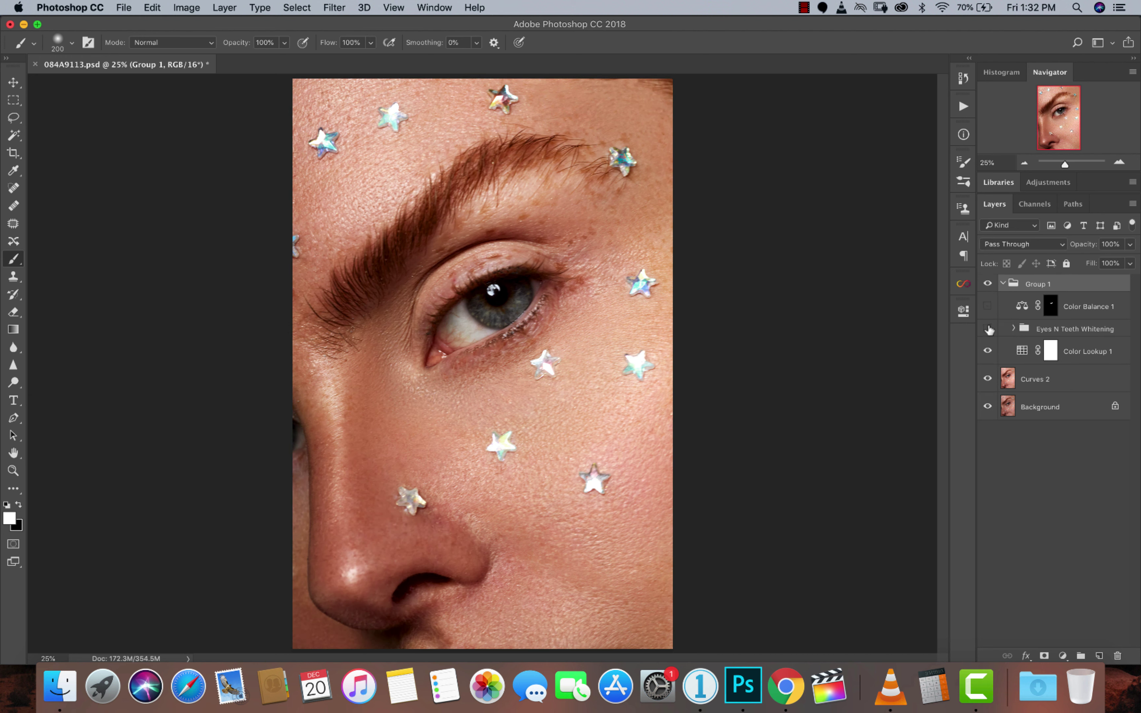
pyautogui.click(987, 328)
pyautogui.click(988, 306)
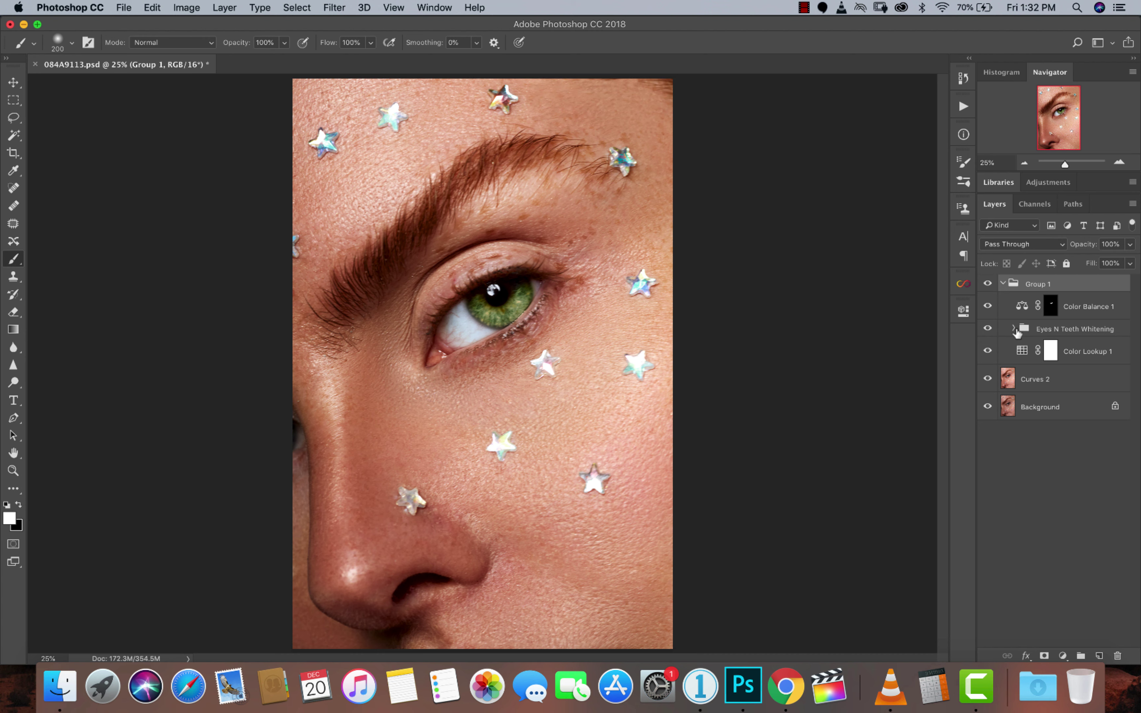
pyautogui.click(1004, 284)
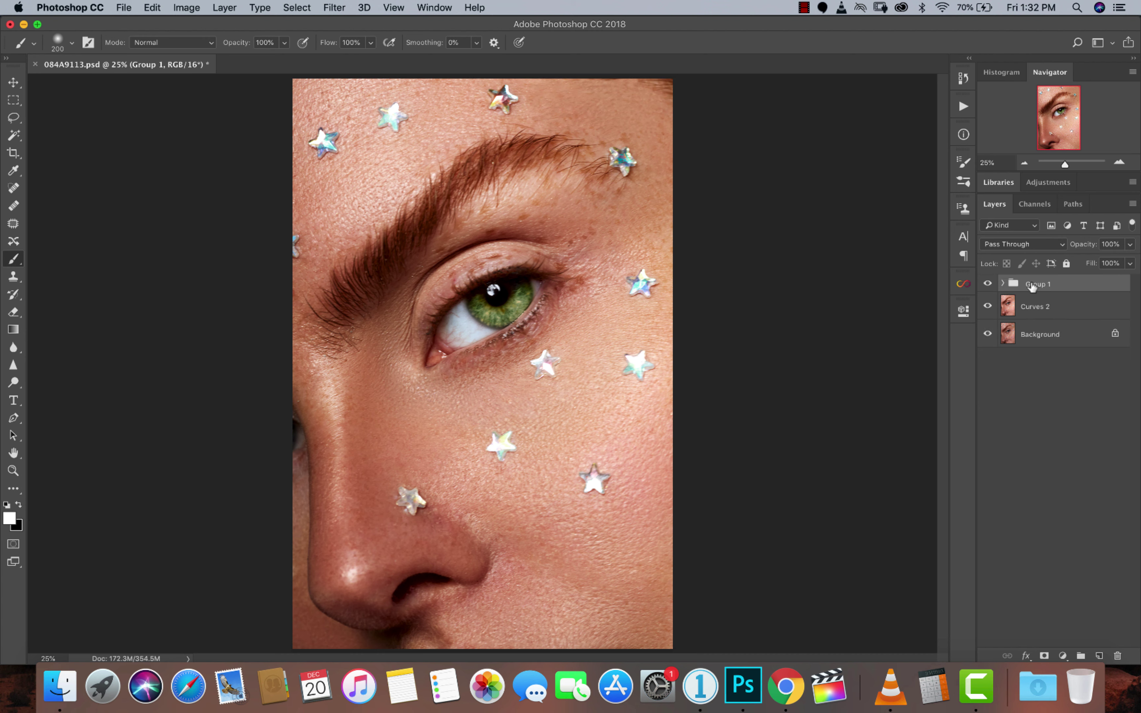